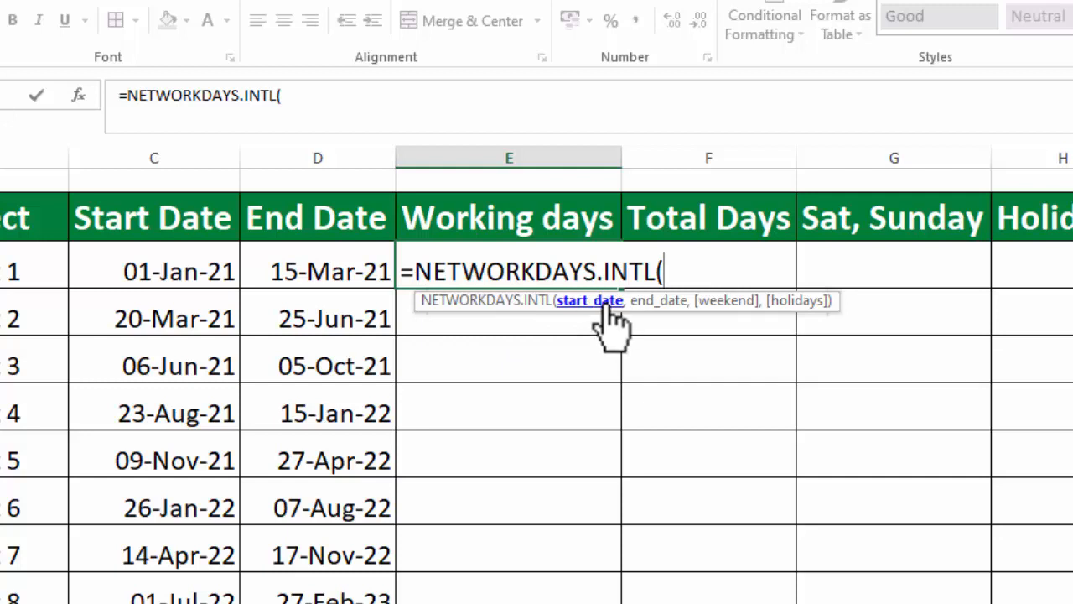
Step: Complete the Project 1 Working days formula as =NETWORKDAYS.INTL(C3,D3,1) and fill it down to Project 10
click(217, 265)
text(,)
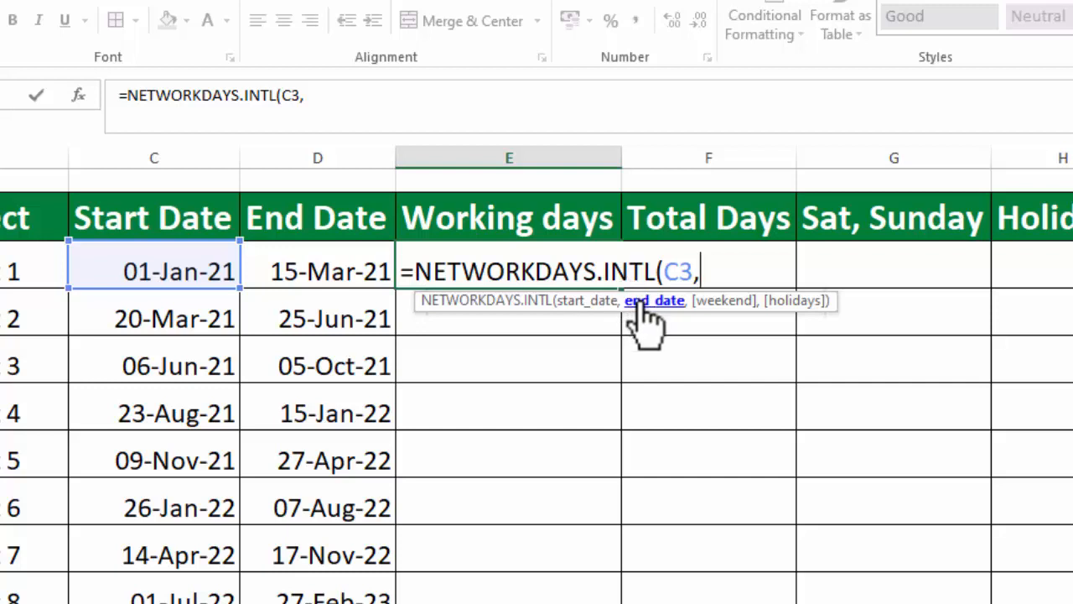
click(353, 275)
text(,)
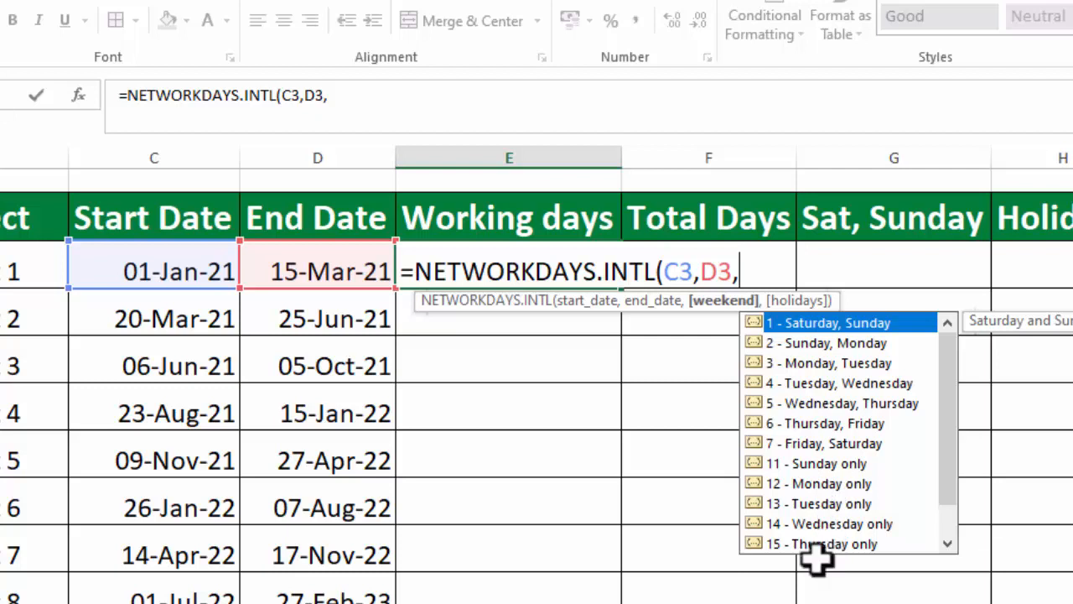
double_click(848, 323)
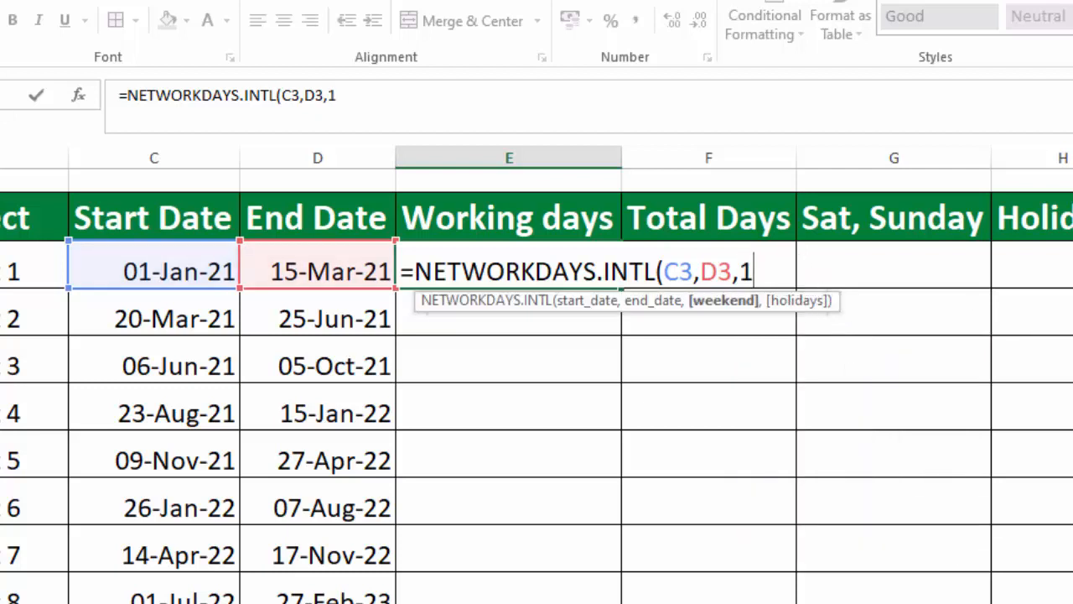
text())
key(Return)
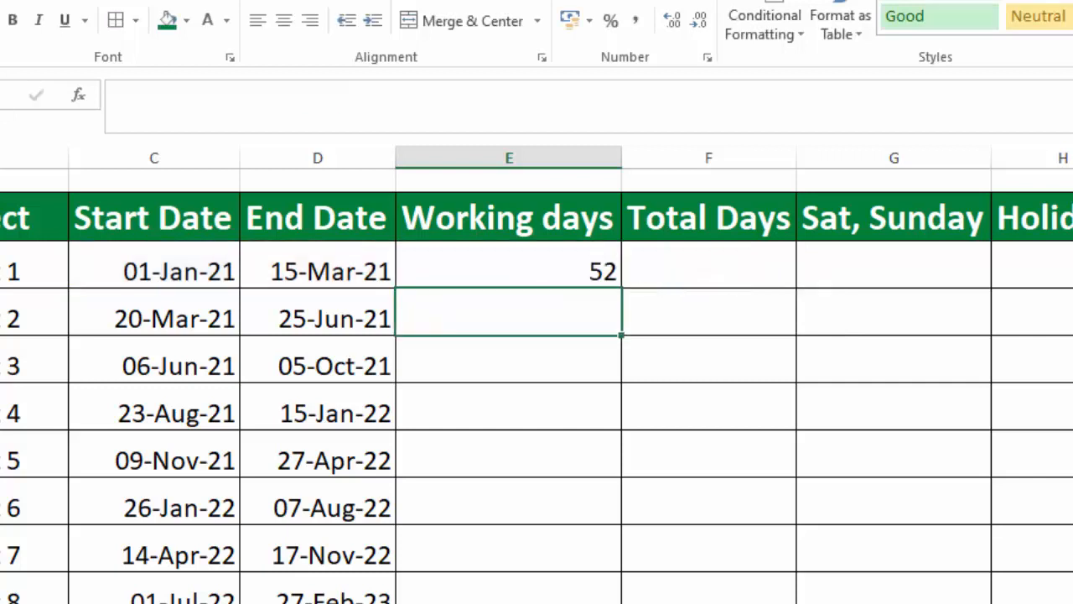
click(558, 277)
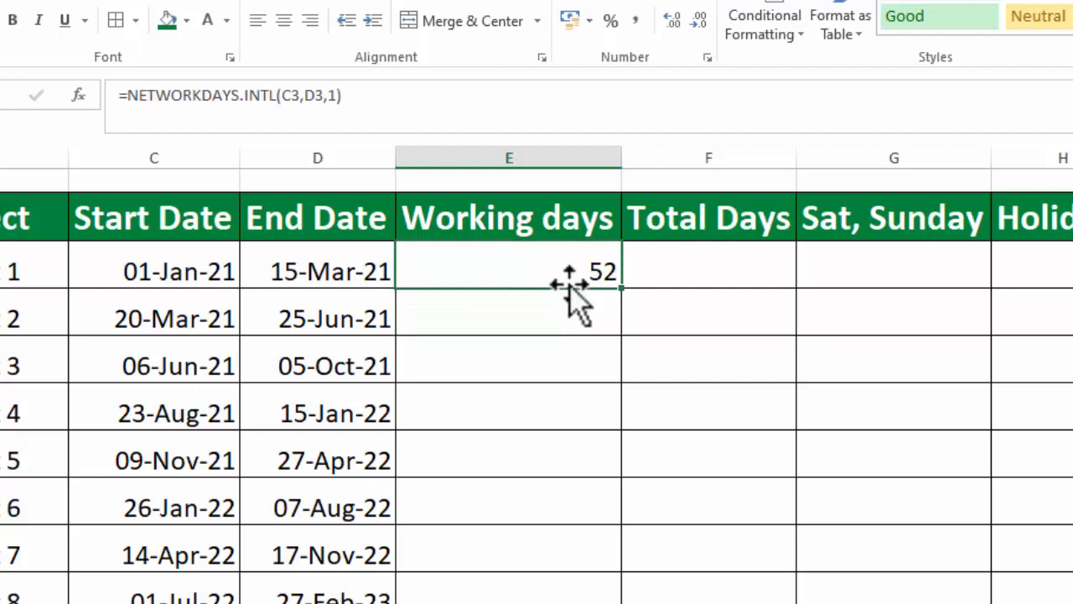
drag(615, 515, 617, 603)
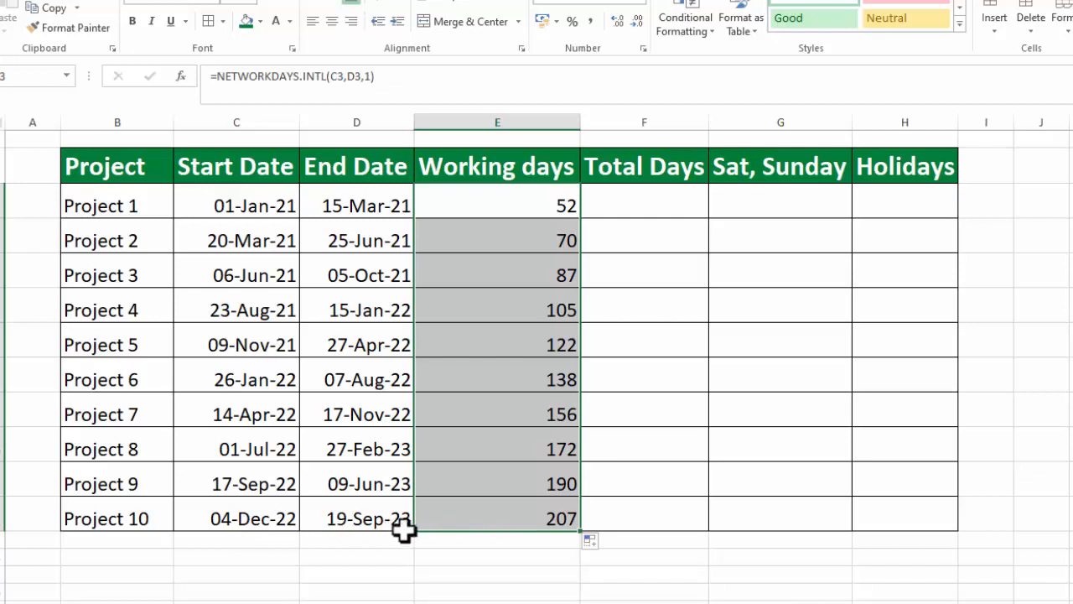
Step: Calculate Project 1's Total Days in F3 with =D3-C3 and fill the formula down to Project 10
click(672, 211)
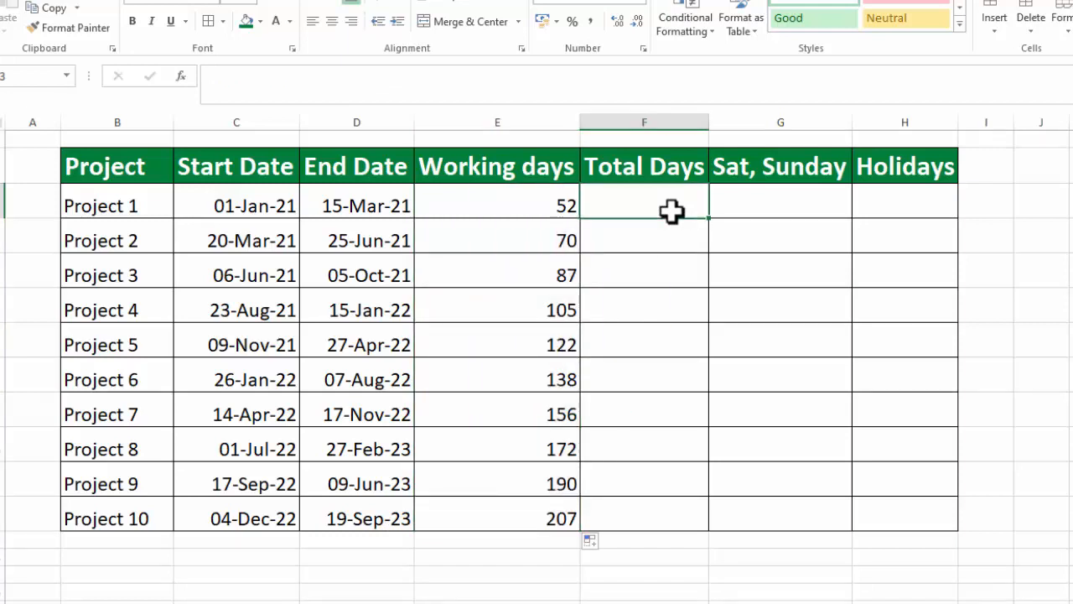
text(=)
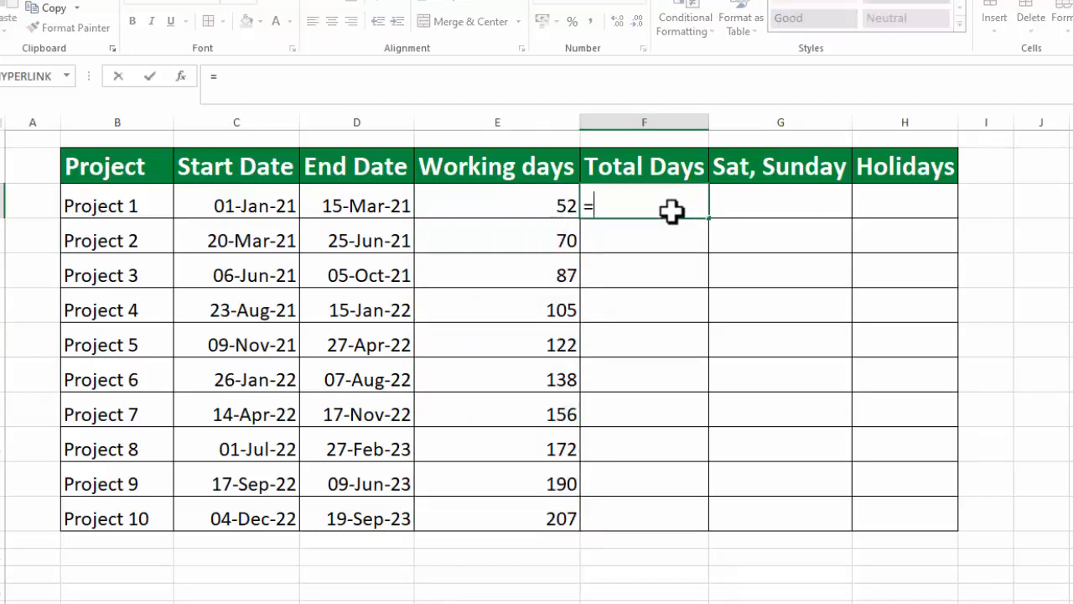
click(377, 195)
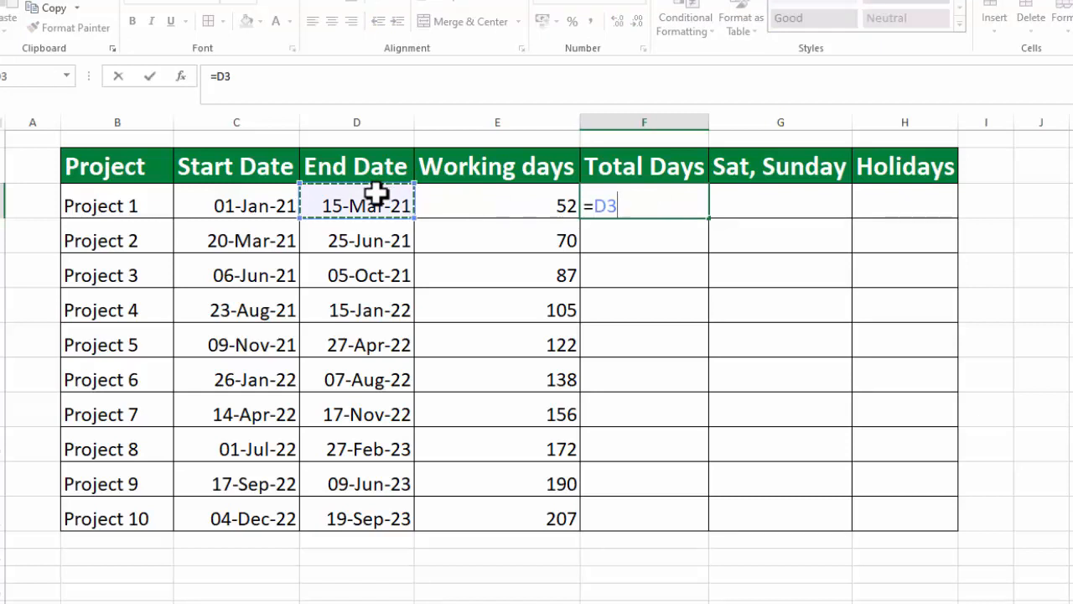
text(-)
click(233, 207)
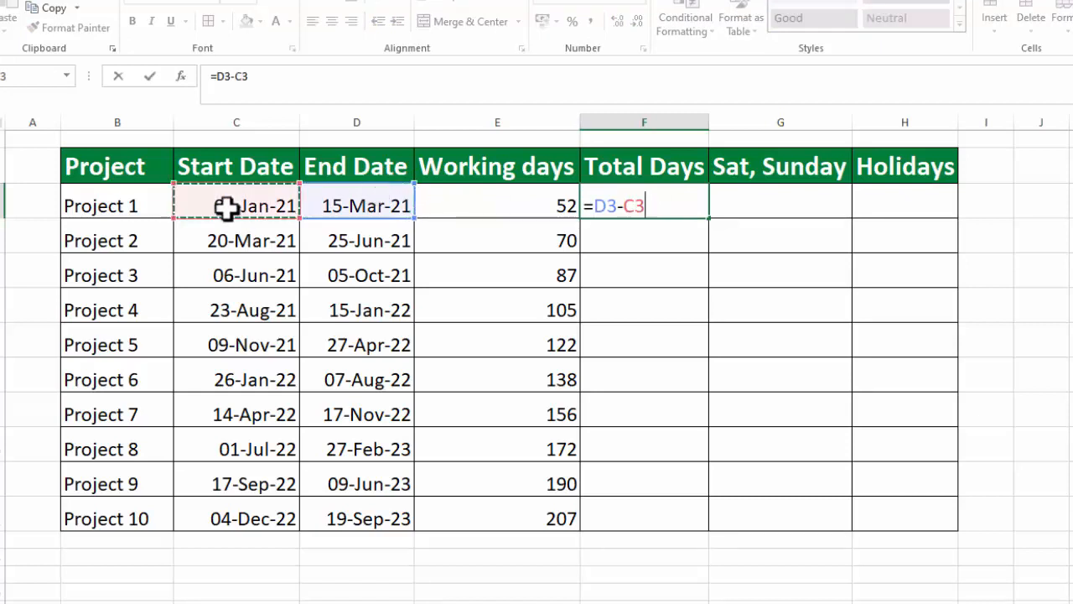
key(Return)
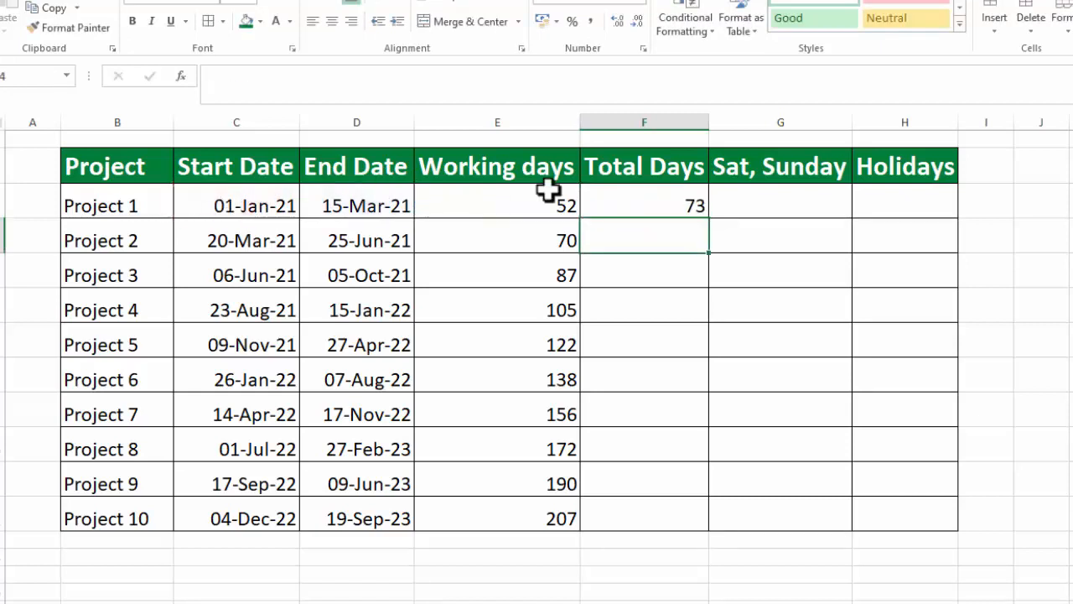
click(619, 208)
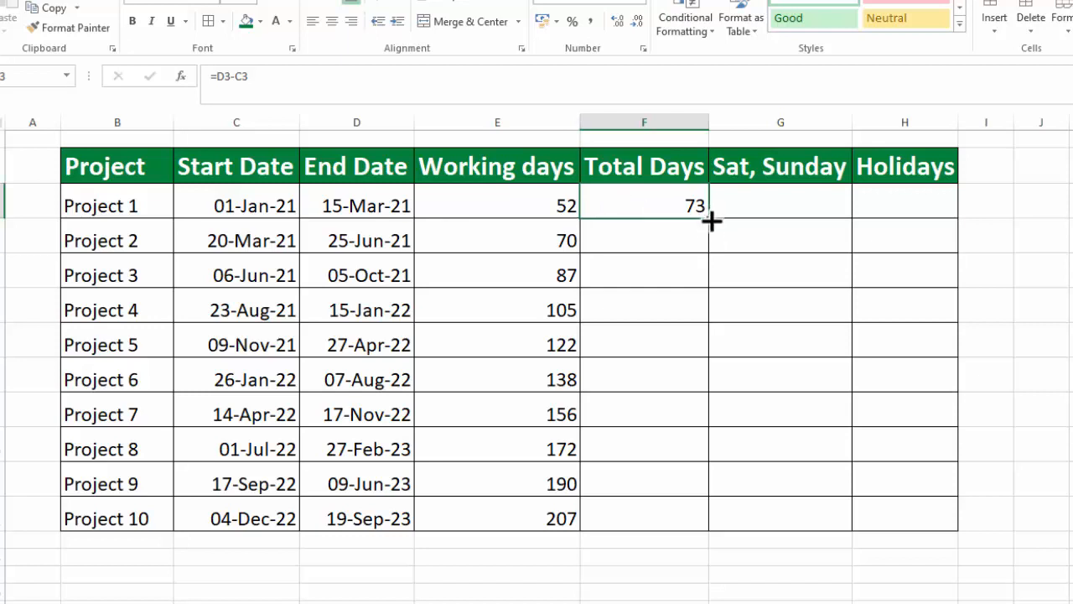
drag(711, 219, 710, 518)
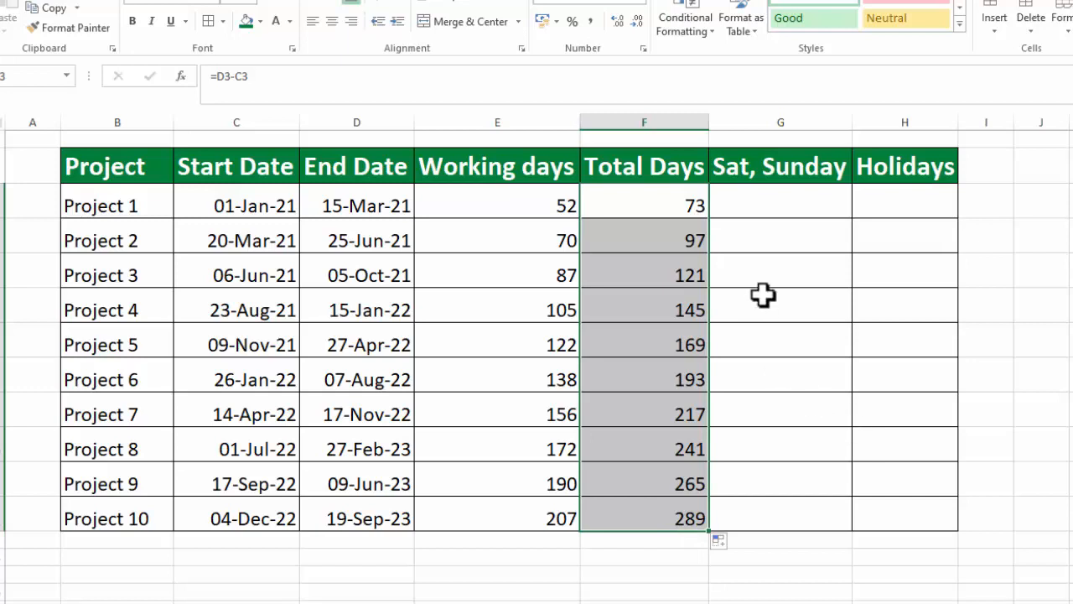
Step: Calculate Project 1's Sat, Sunday count in G3 with =F3-E3 and fill the formula down to Project 10
click(778, 210)
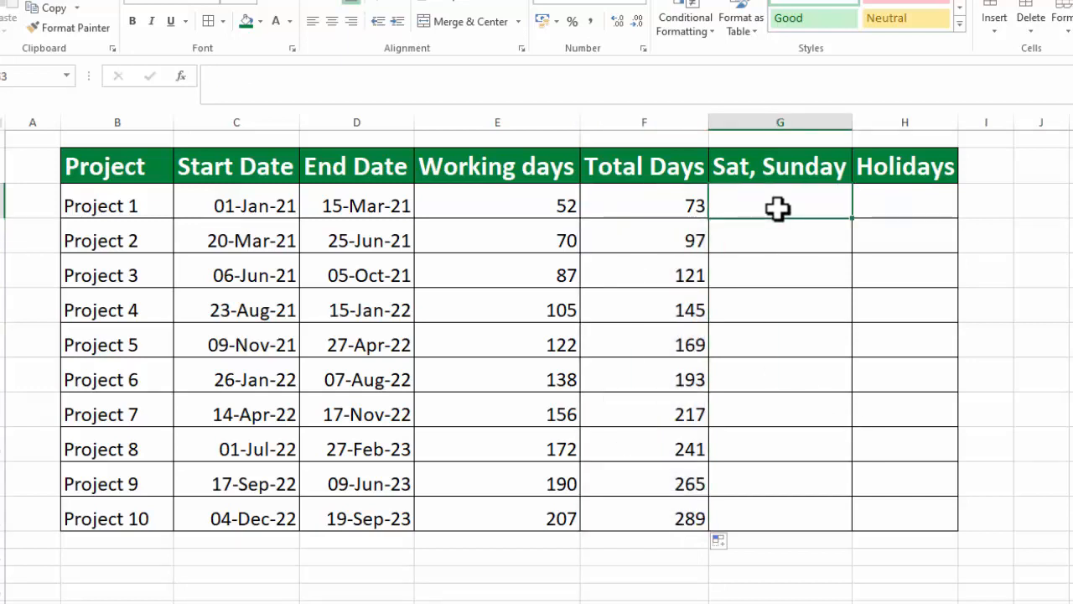
text(=)
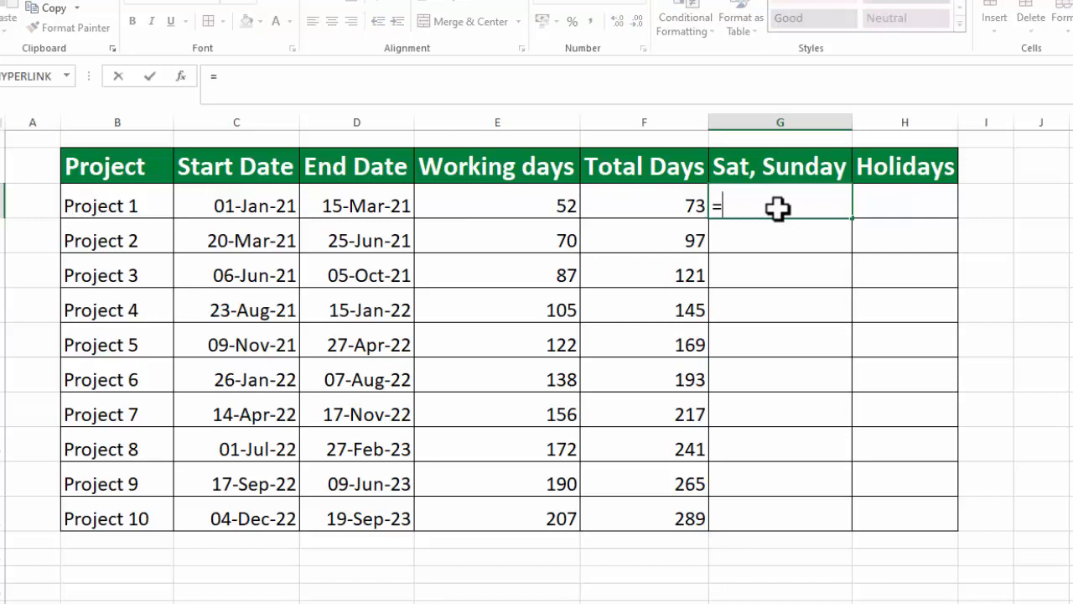
click(688, 201)
text(-)
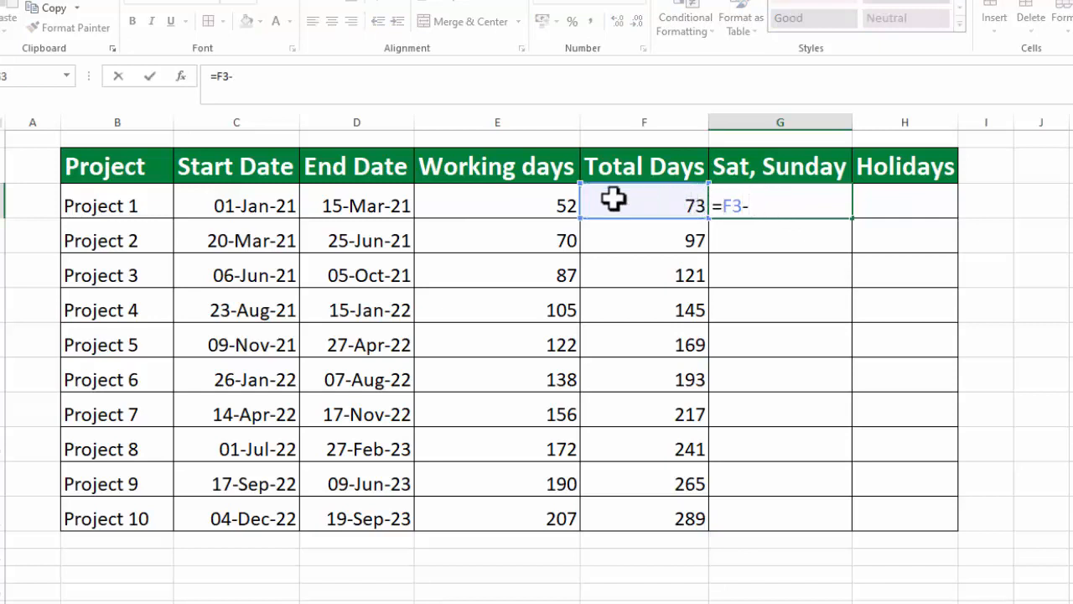
click(519, 206)
key(Return)
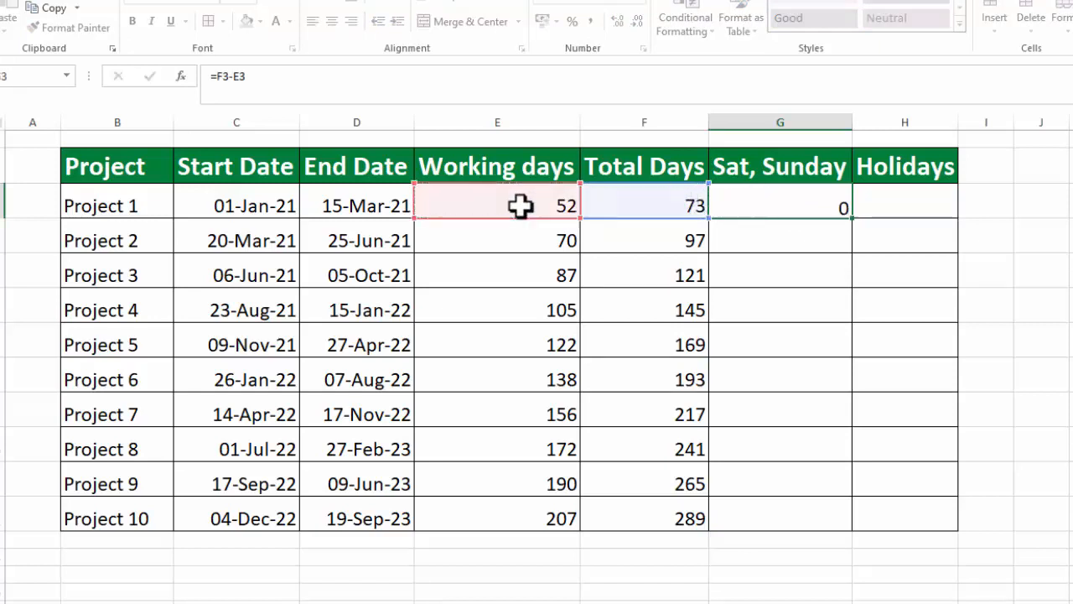
click(816, 192)
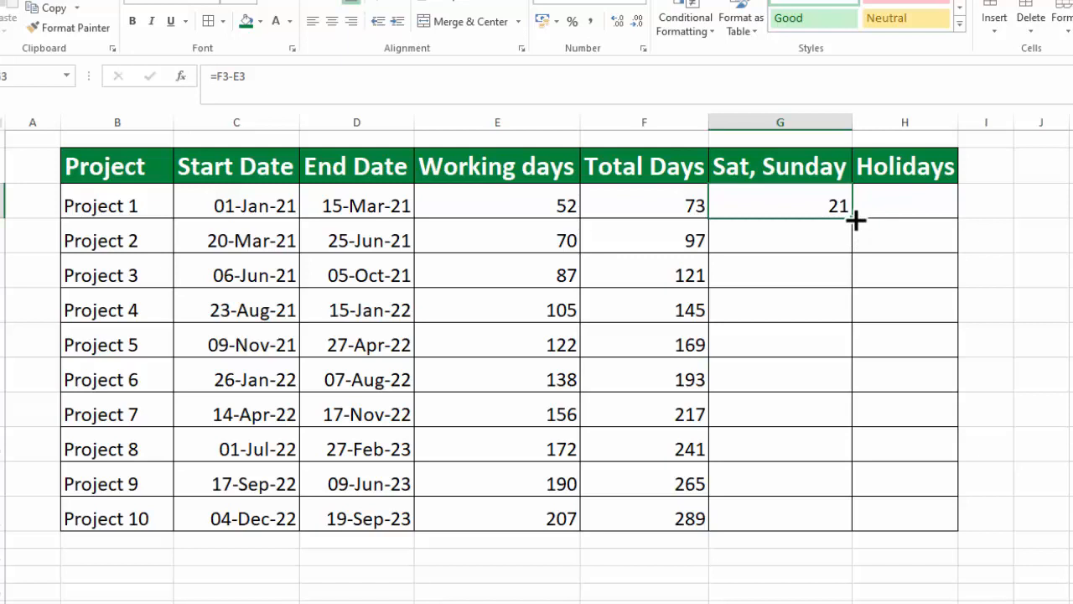
drag(855, 219, 846, 521)
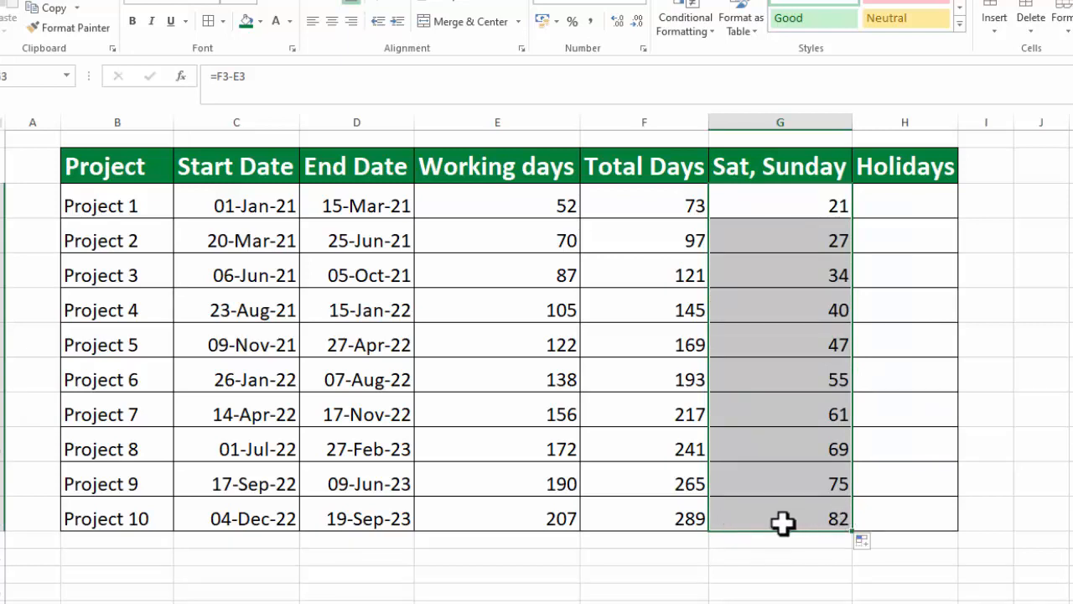
Step: Begin a new NETWORKDAYS.INTL formula in Holidays cell H3 using C3, D3 and weekend option 1 (Saturday, Sunday)
click(903, 208)
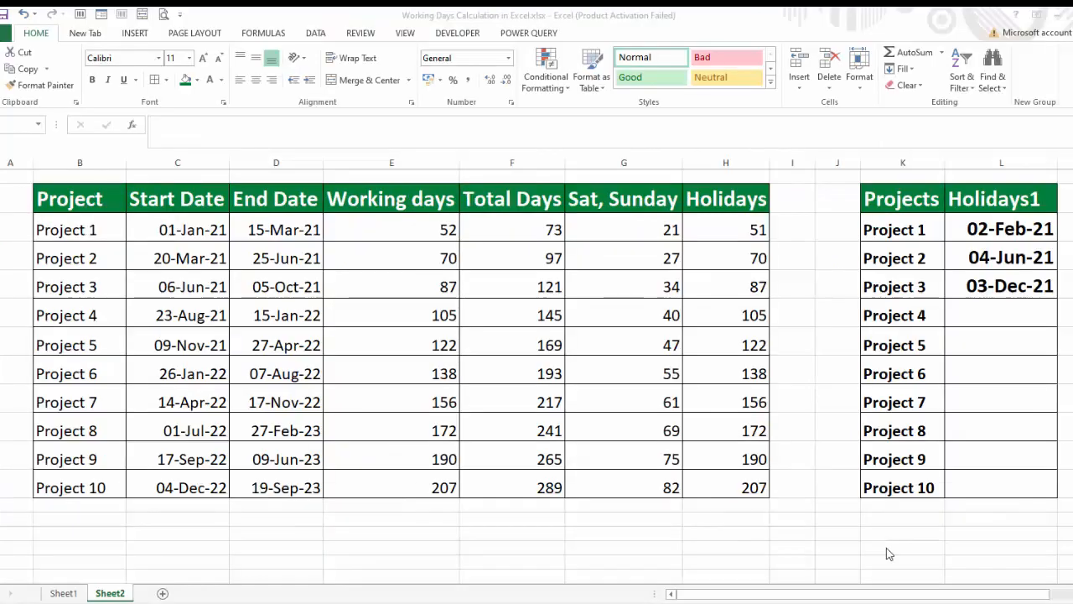
click(735, 233)
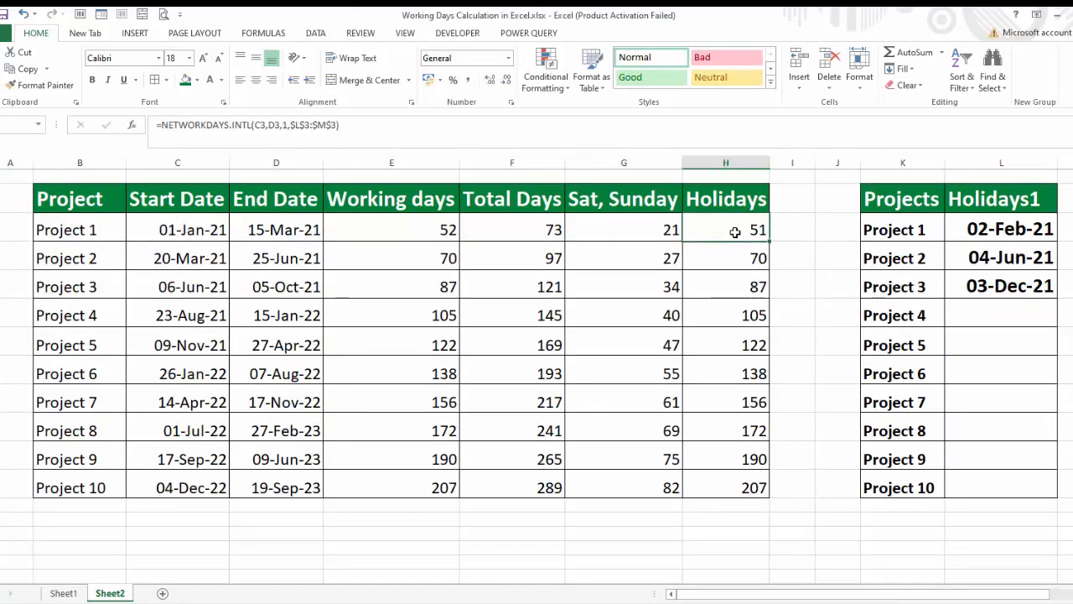
text(=n)
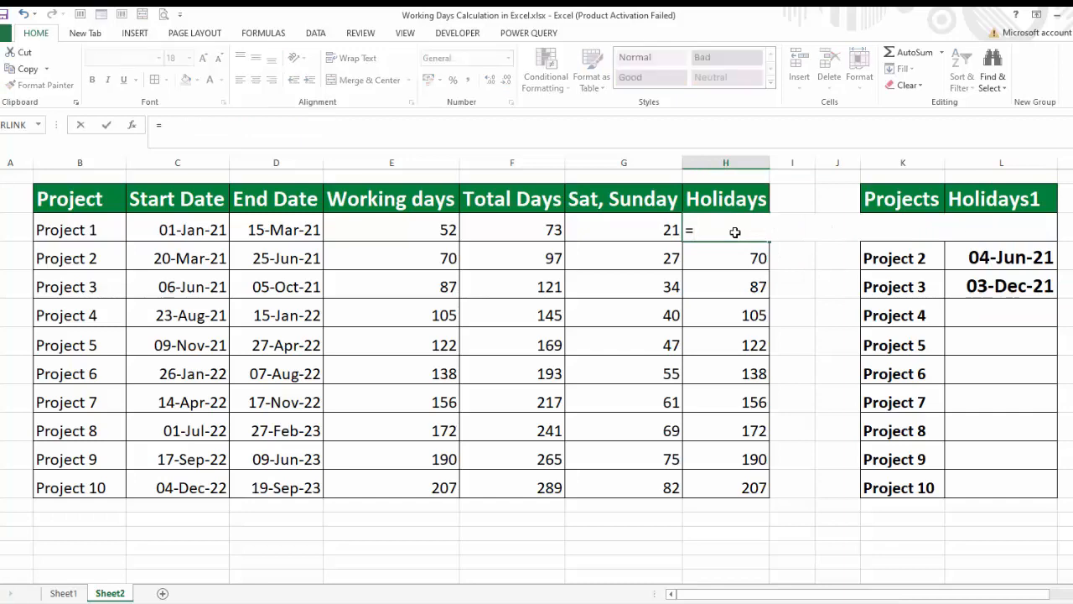
text(et)
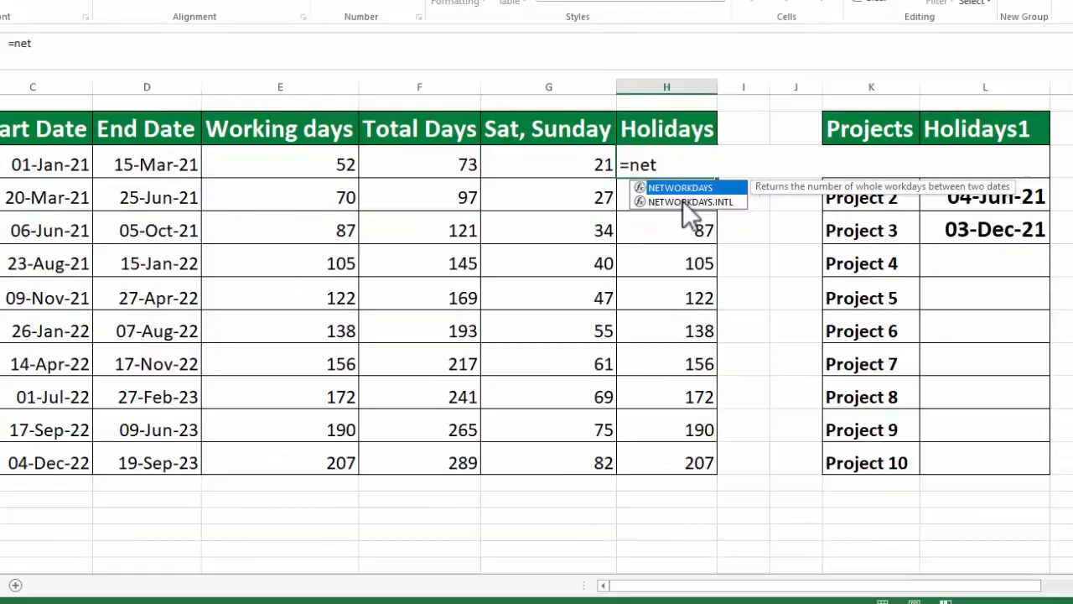
double_click(740, 262)
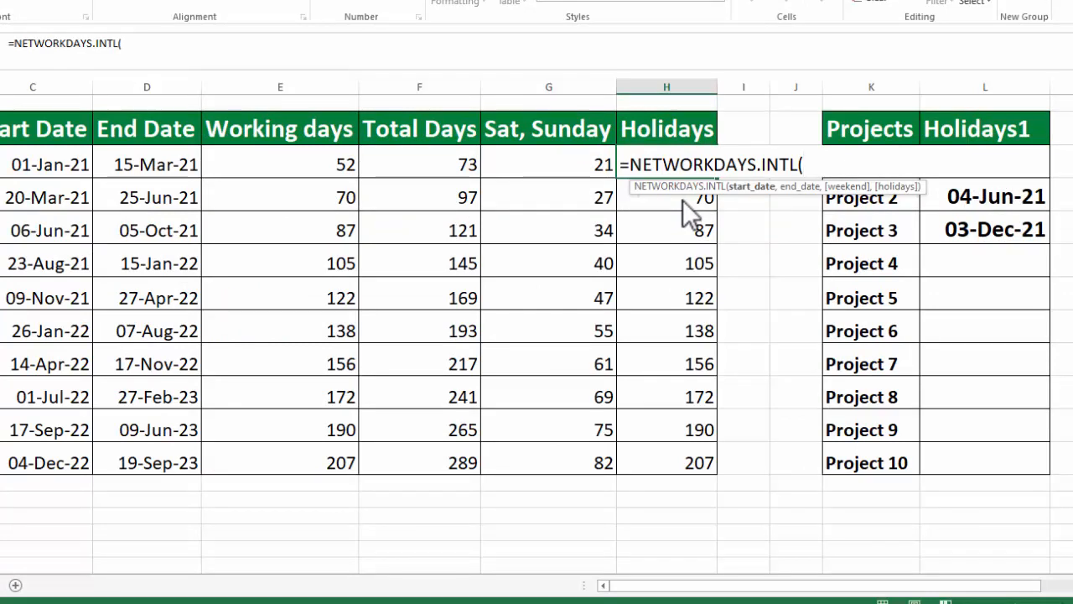
click(59, 161)
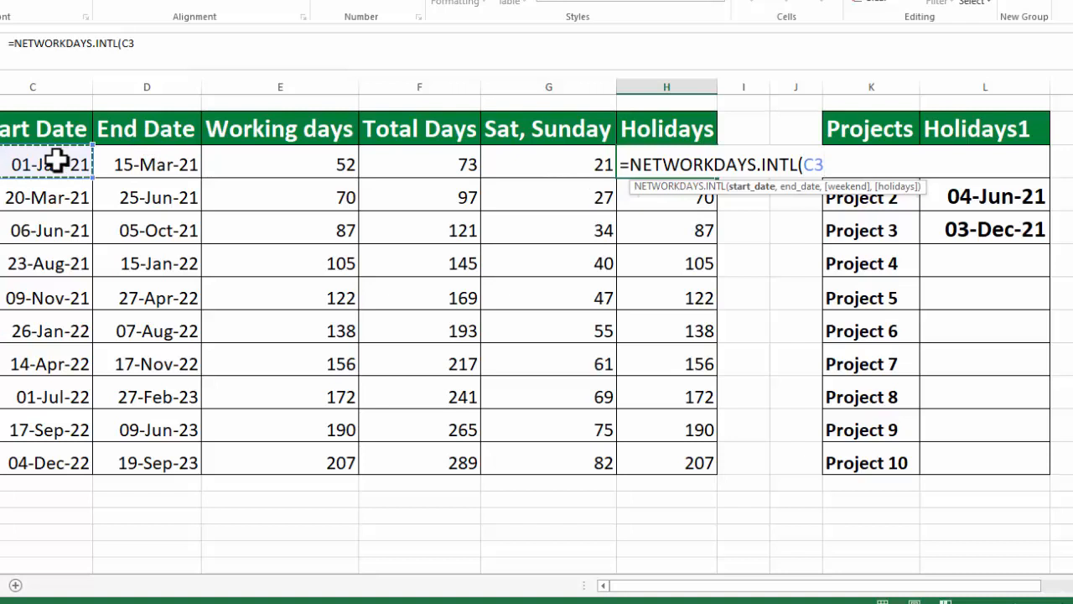
text(,)
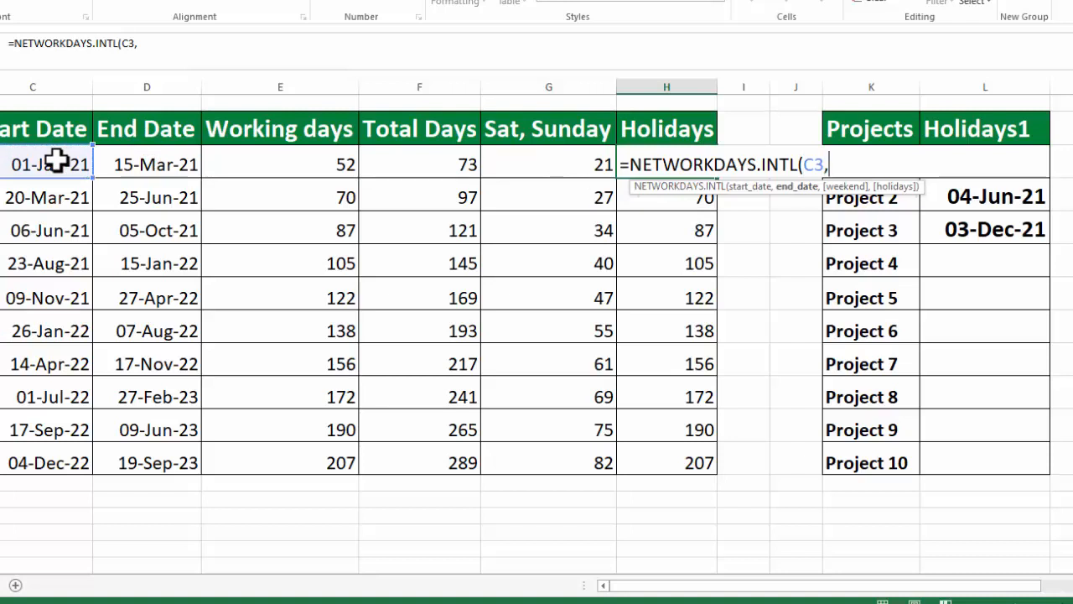
click(124, 159)
text(,)
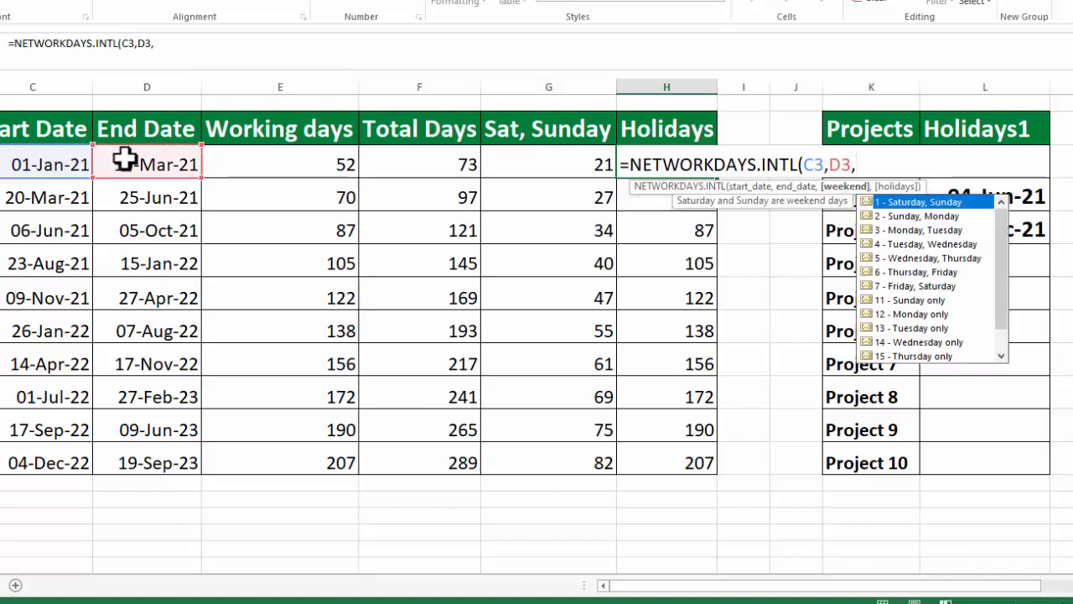
double_click(929, 201)
text(,)
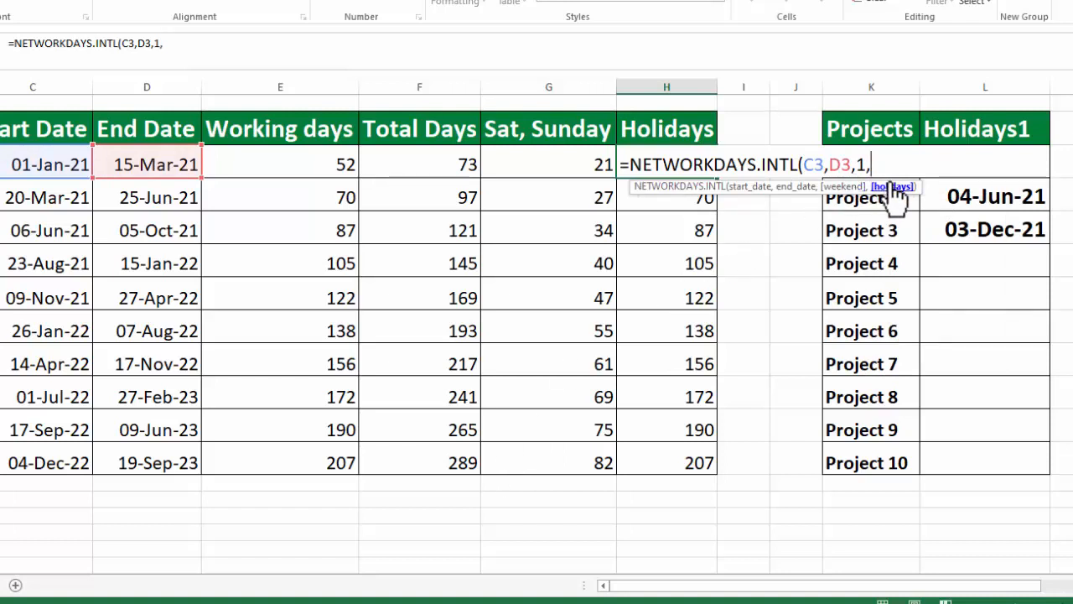
Step: Finish the H3 formula with L3:$L$5 as the holidays argument and fill it down to Project 10
click(975, 128)
key(Down)
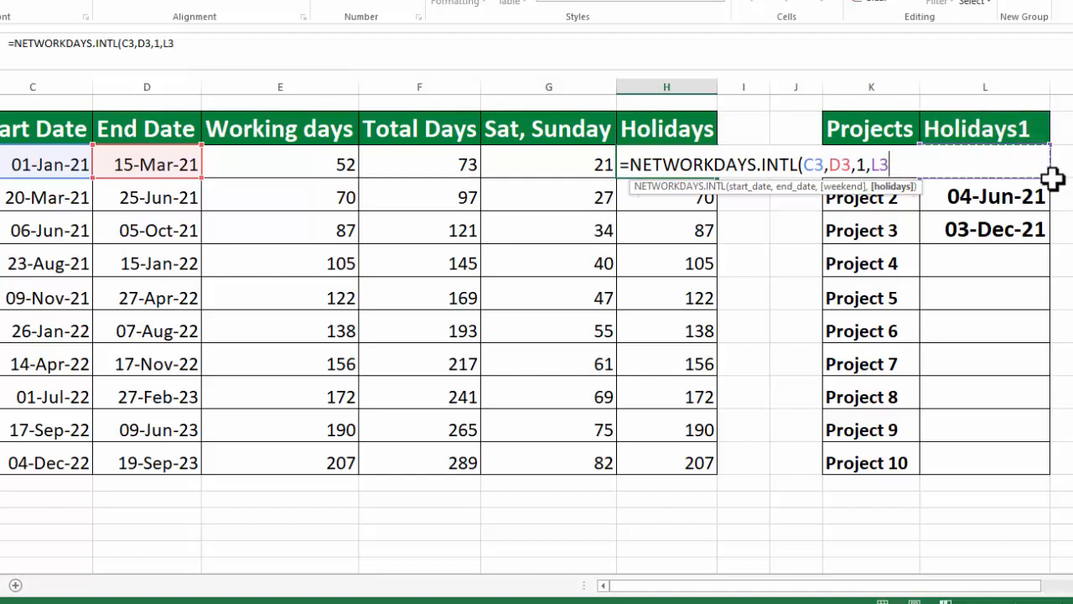
drag(1047, 176, 1049, 233)
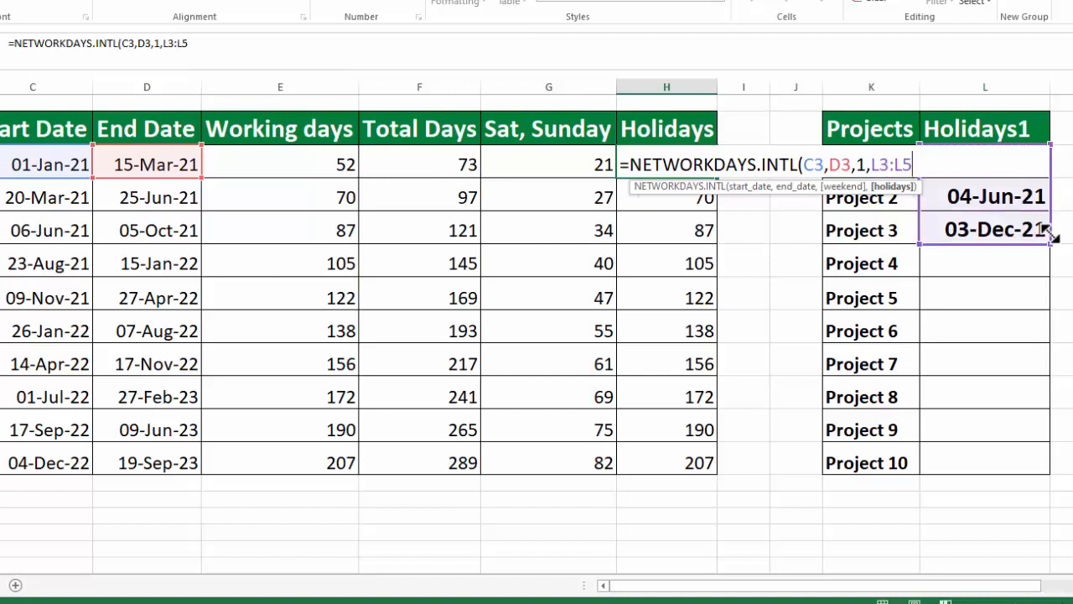
key(F4)
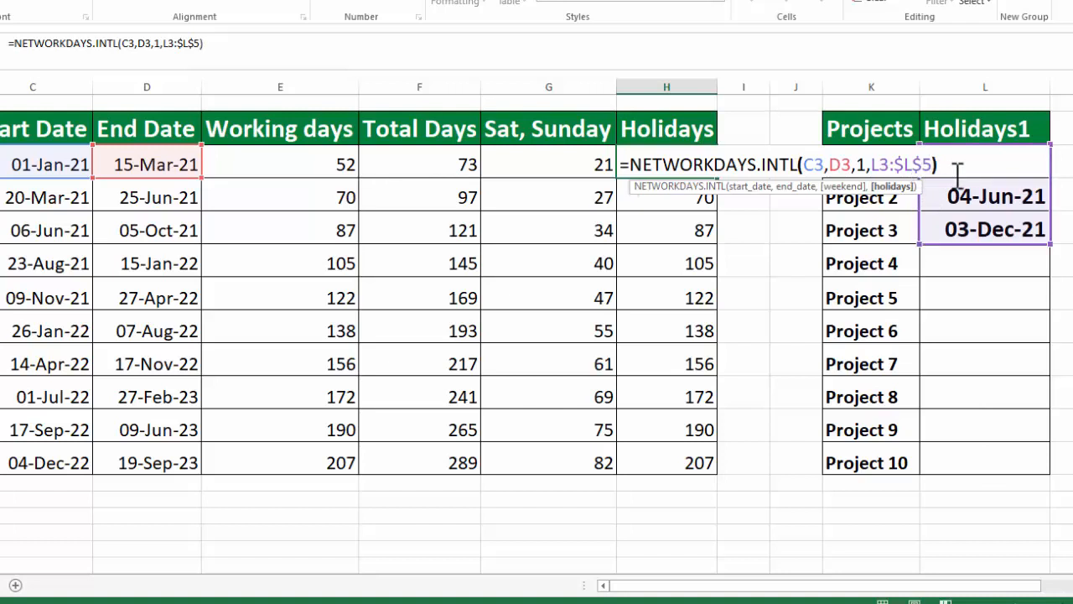
key(Return)
click(692, 151)
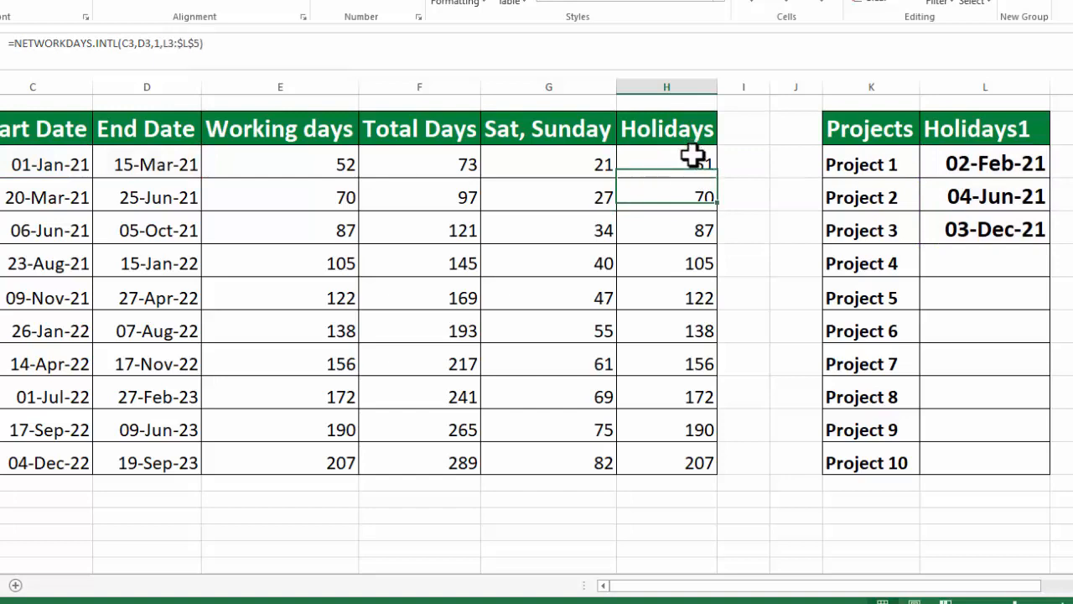
double_click(717, 179)
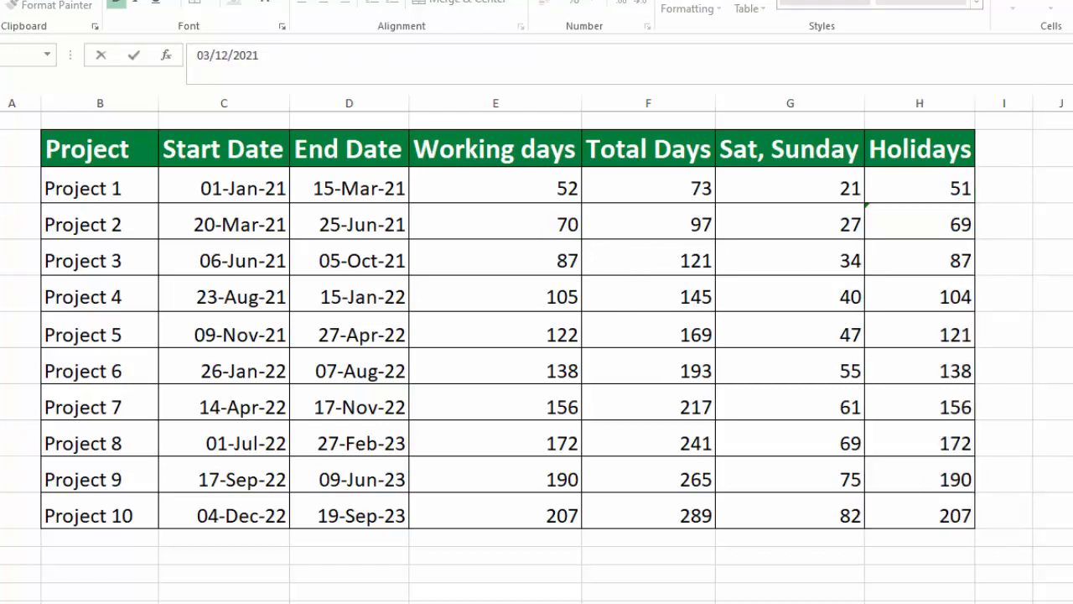
Step: Change the Project 3 holiday date so that it falls between that project's start and end dates
key(BackSpace)
key(BackSpace)
text(10)
key(Return)
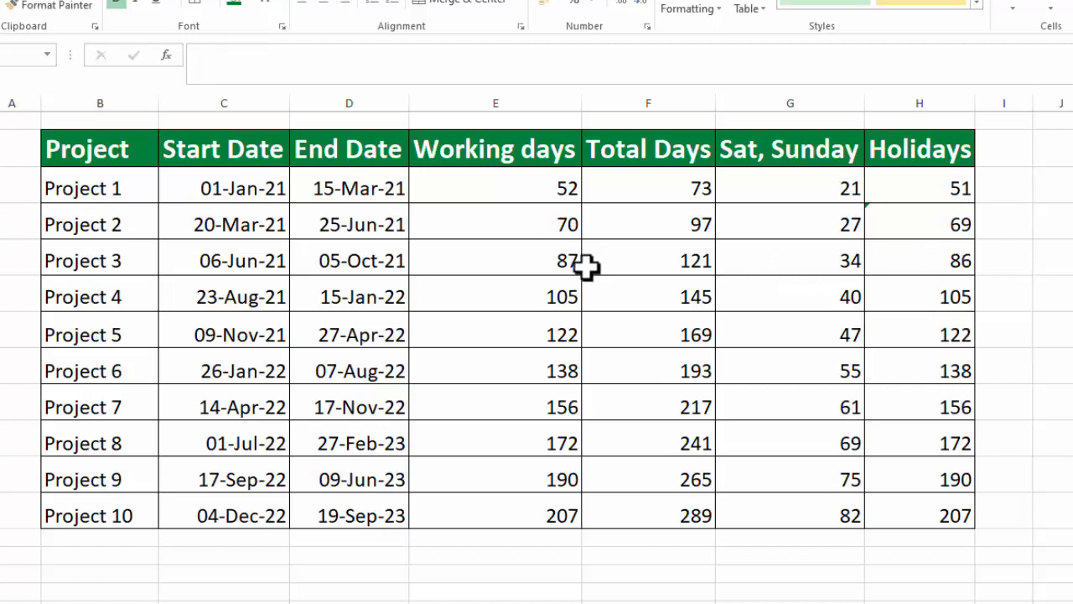